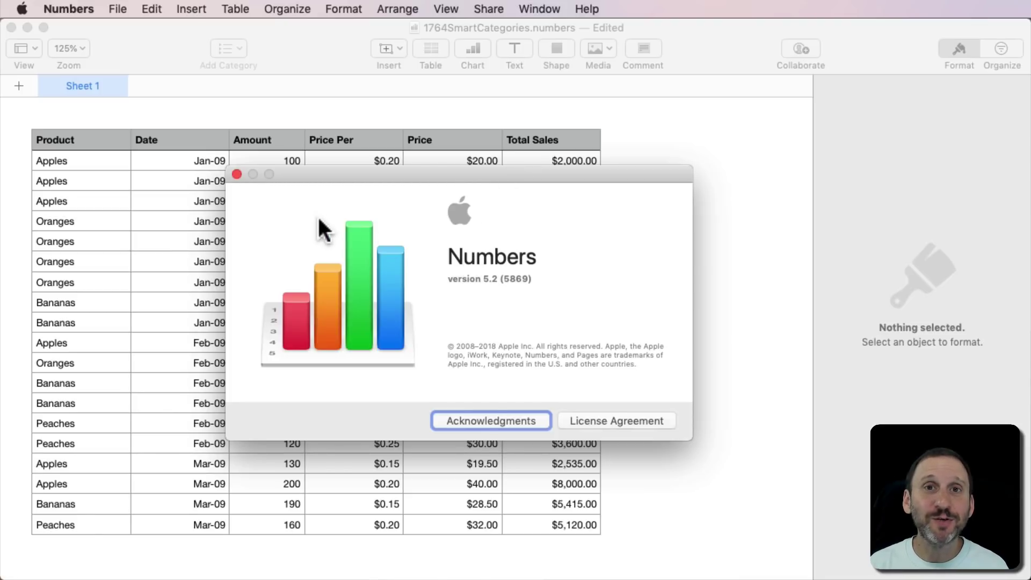
Step: Close the About Numbers window to reveal the fruit sales table
click(236, 174)
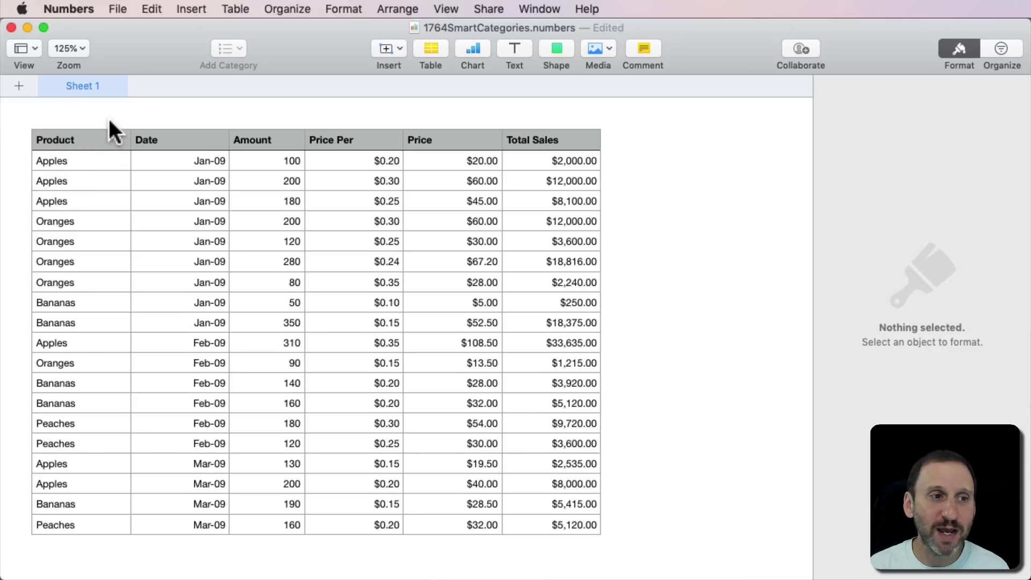
Step: Select the first Apples cell and open the Product column's options menu
click(81, 161)
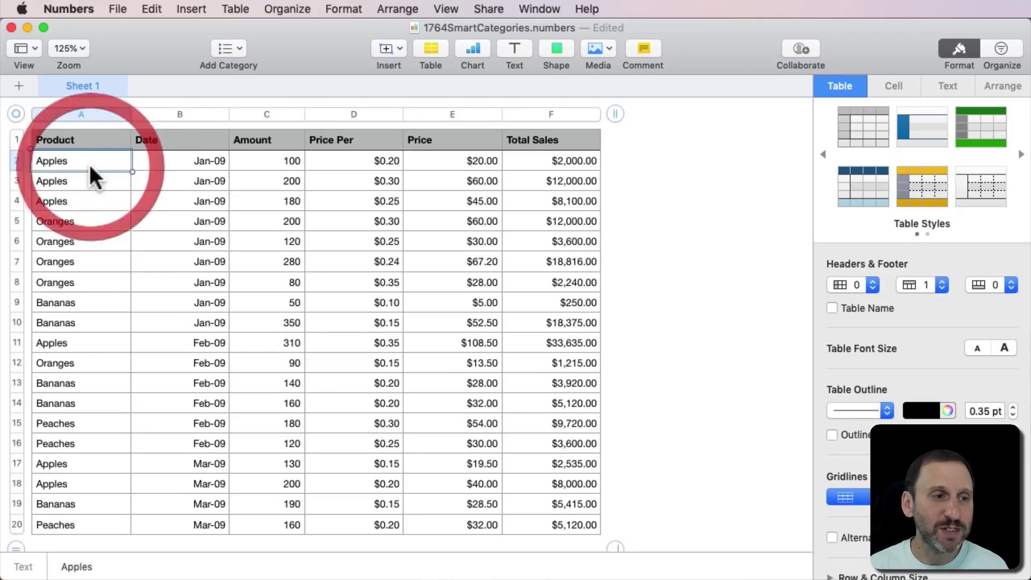
click(122, 114)
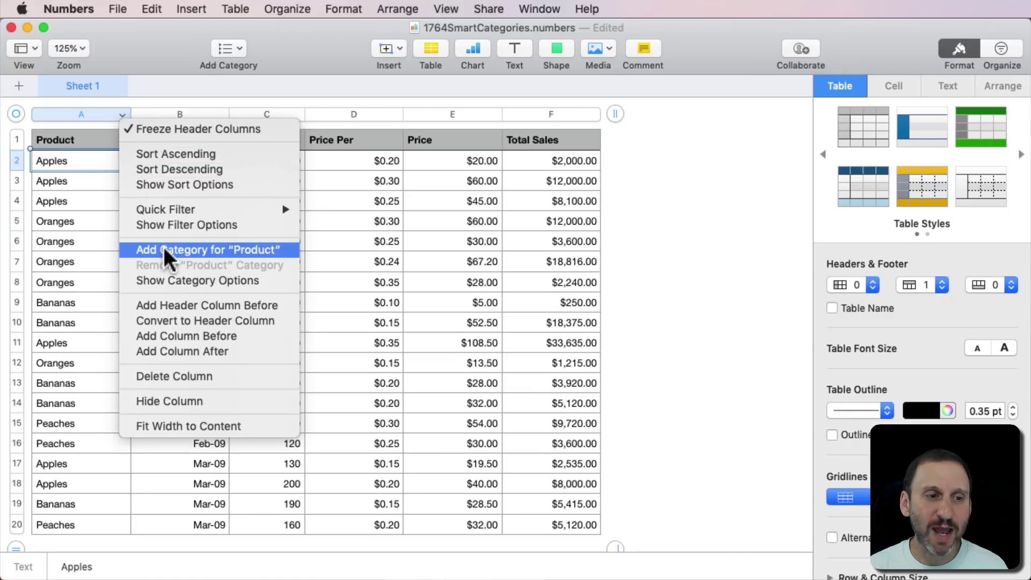
Step: Dismiss the column menu and add a Product category in the Organize sidebar
click(690, 170)
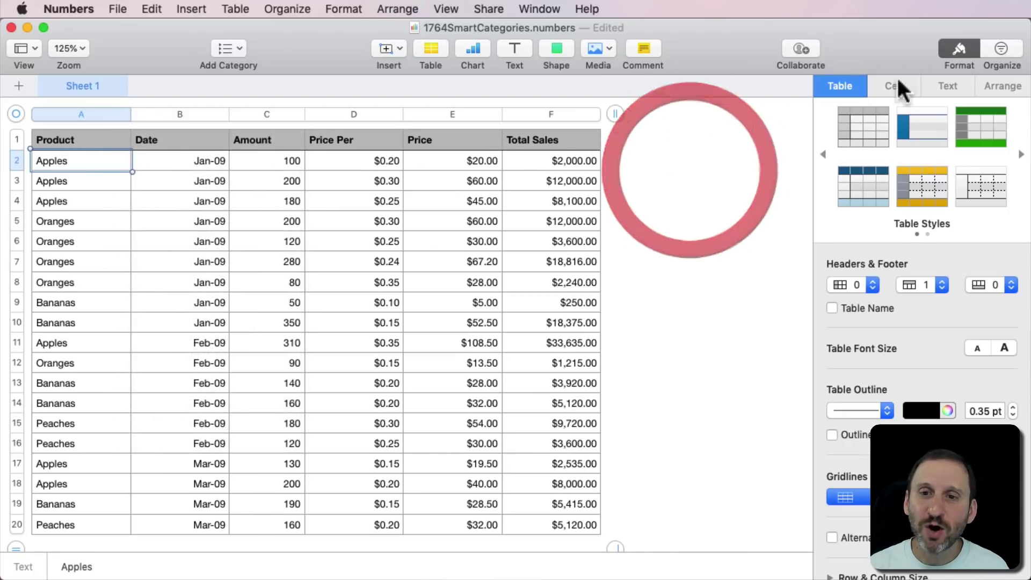
click(1001, 51)
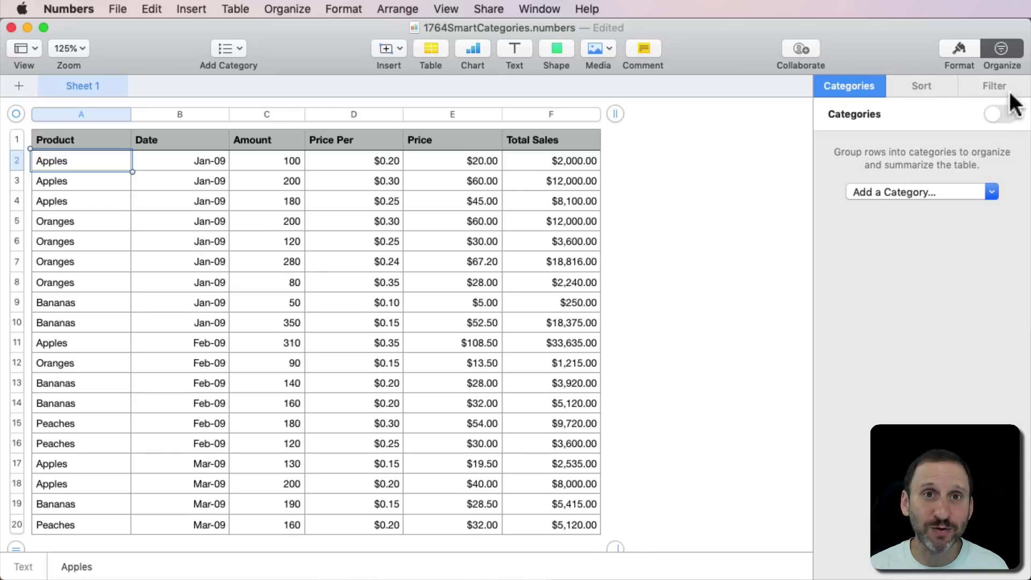
click(886, 189)
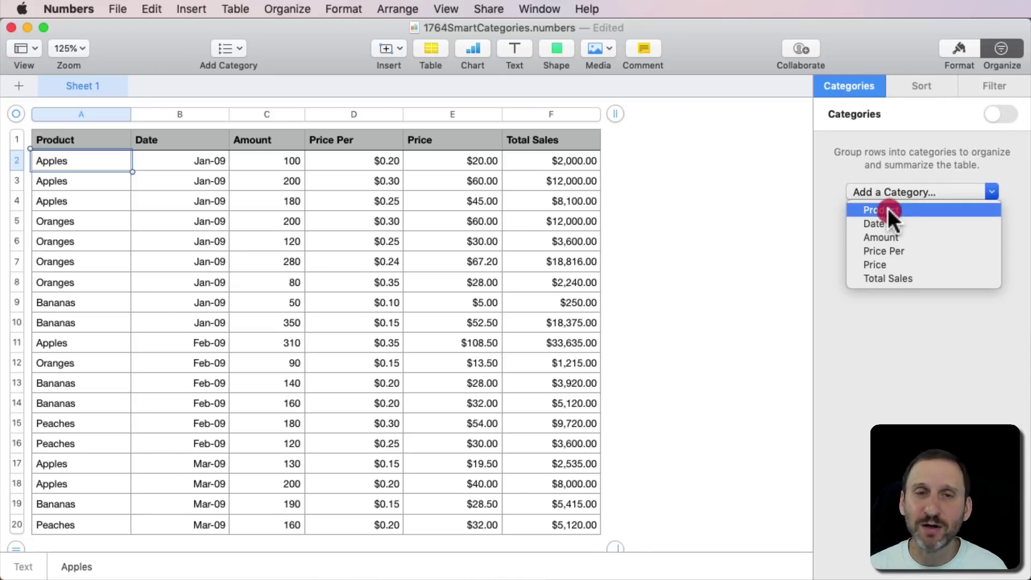
click(888, 208)
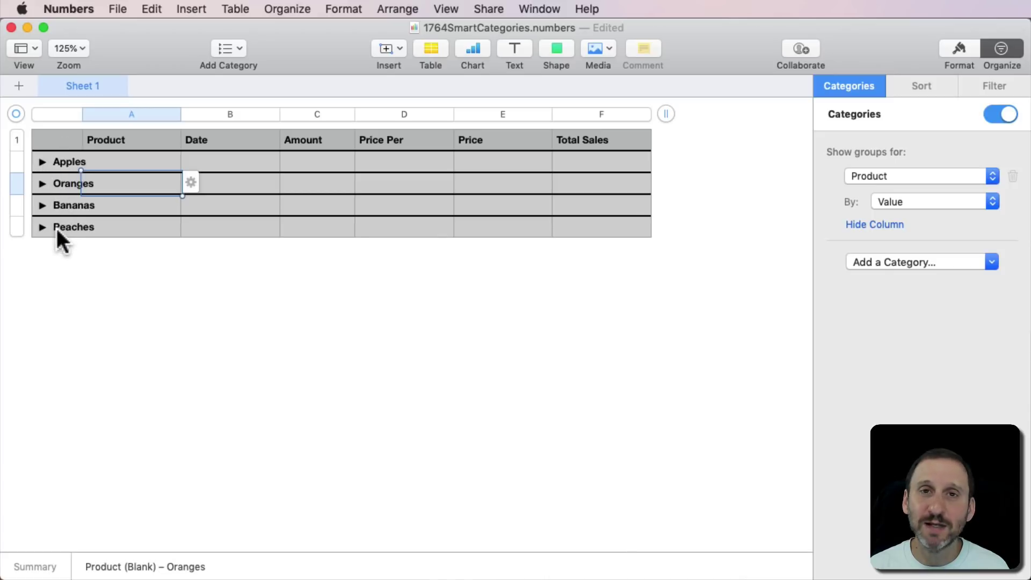
Step: Toggle the product groups, leaving Apples and Oranges expanded and Bananas and Peaches collapsed
click(42, 162)
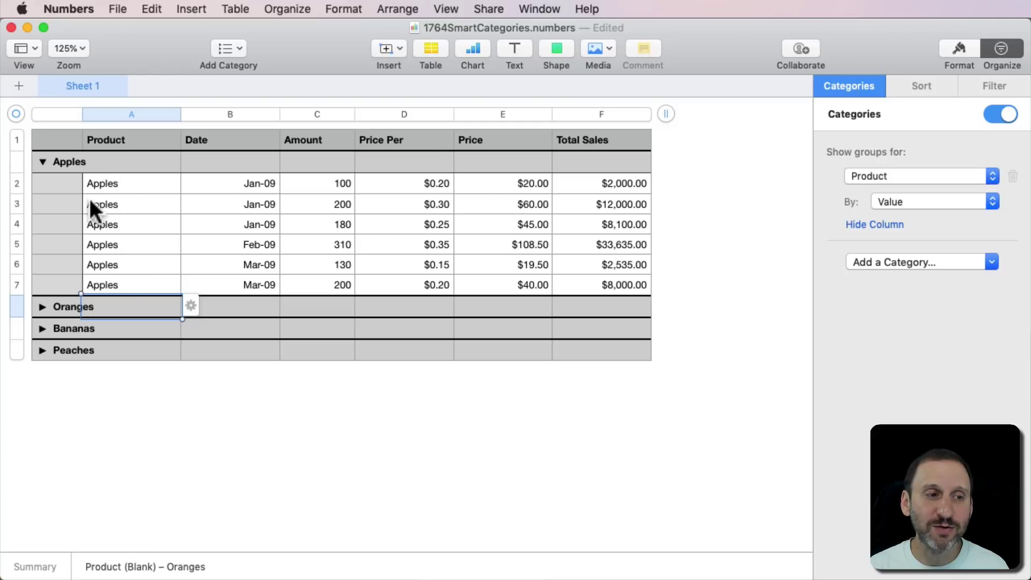
click(86, 163)
click(66, 162)
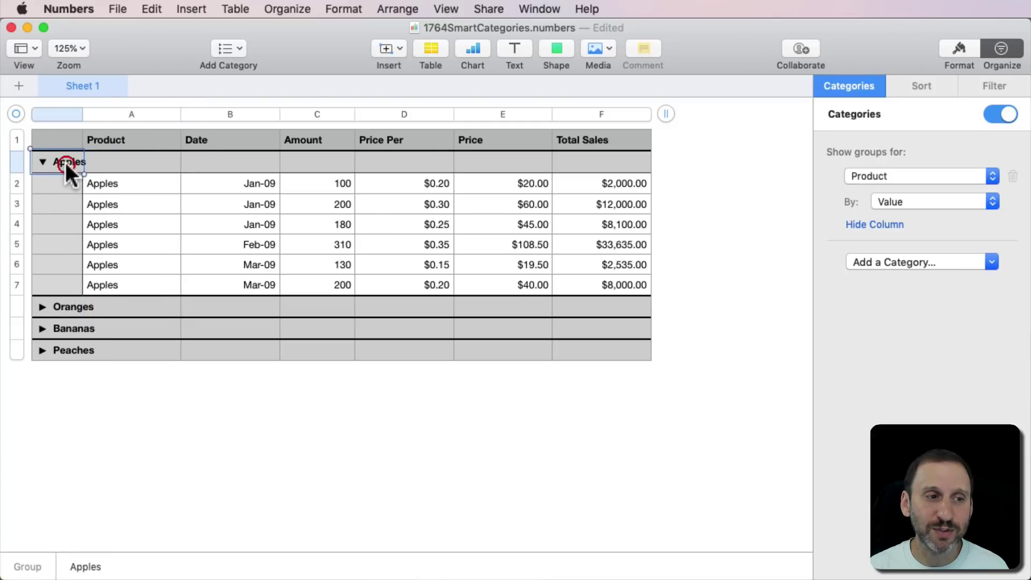
click(42, 306)
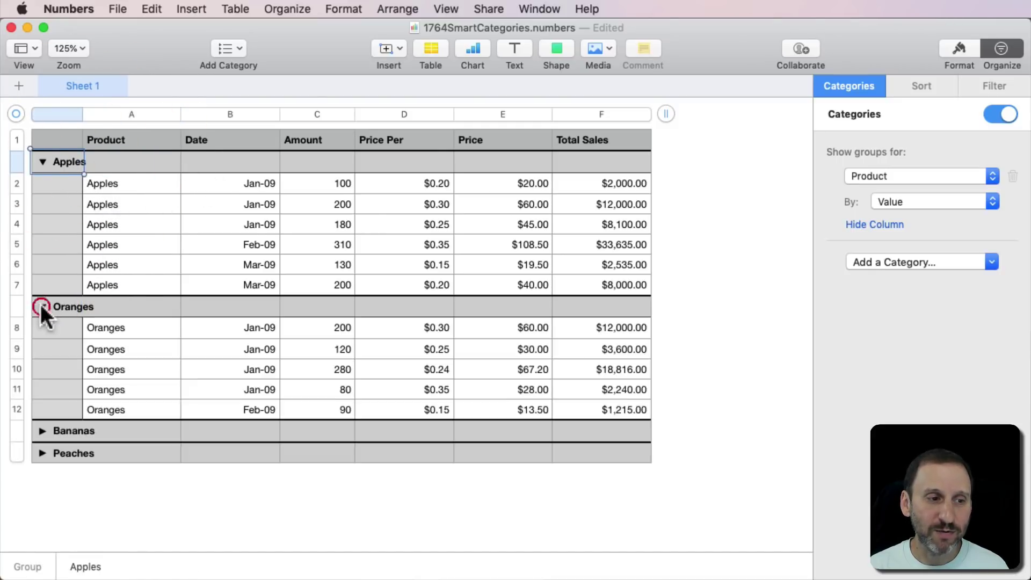
click(42, 430)
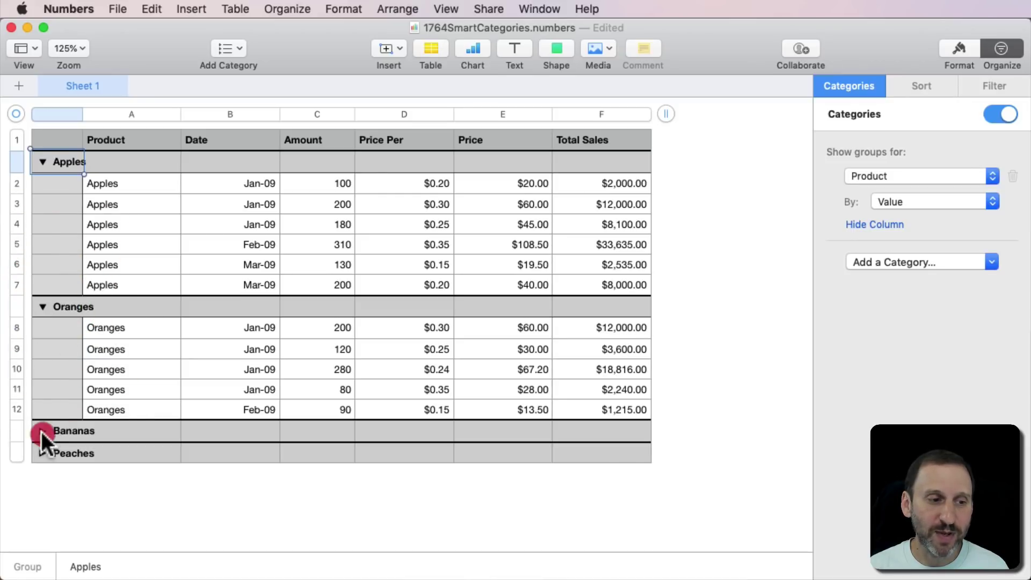
click(41, 306)
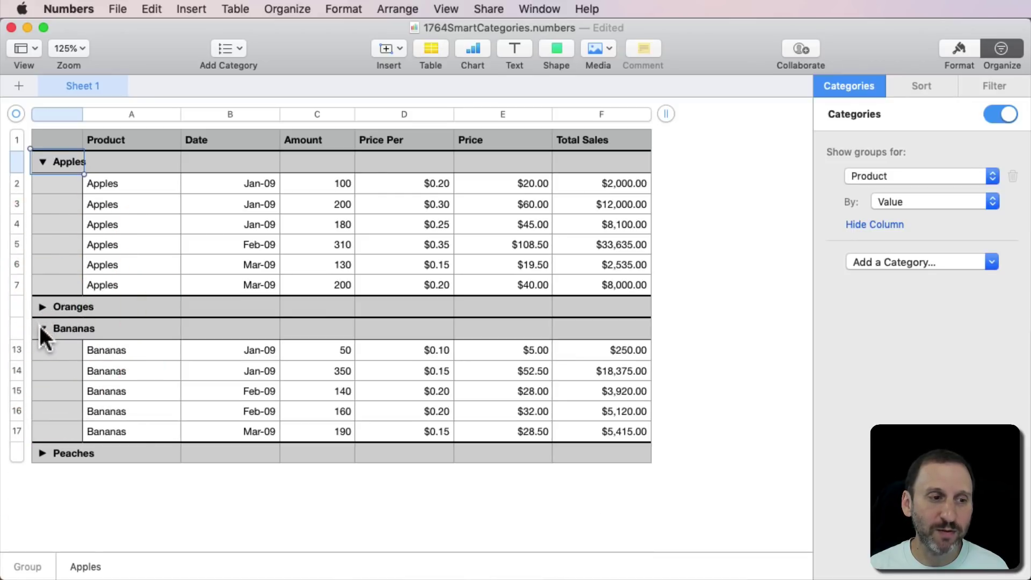
click(41, 327)
click(42, 161)
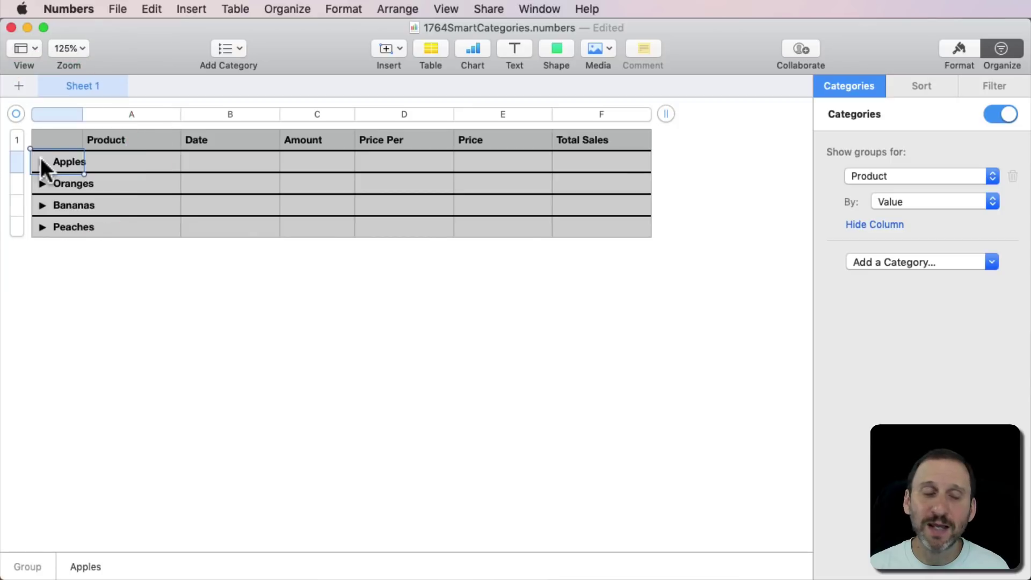
click(42, 162)
click(42, 307)
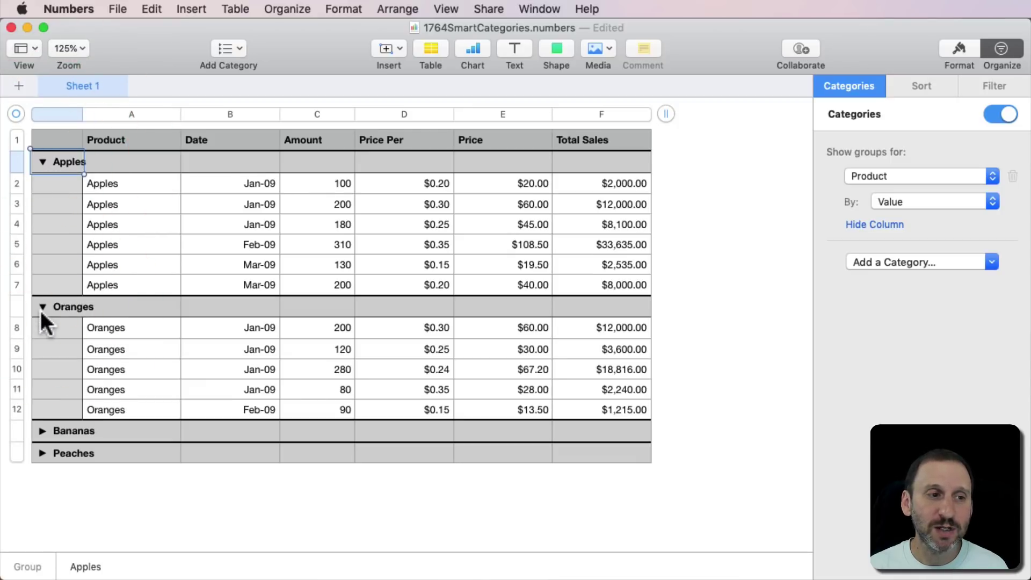
Step: Regroup the table by Date, then collapse the January, February and March 2009 groups
click(881, 176)
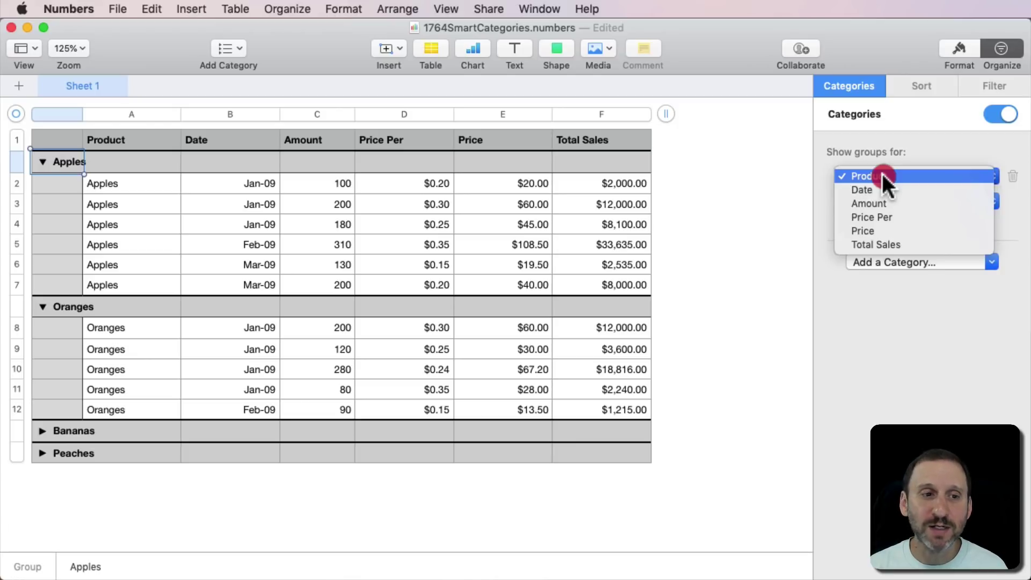
click(888, 186)
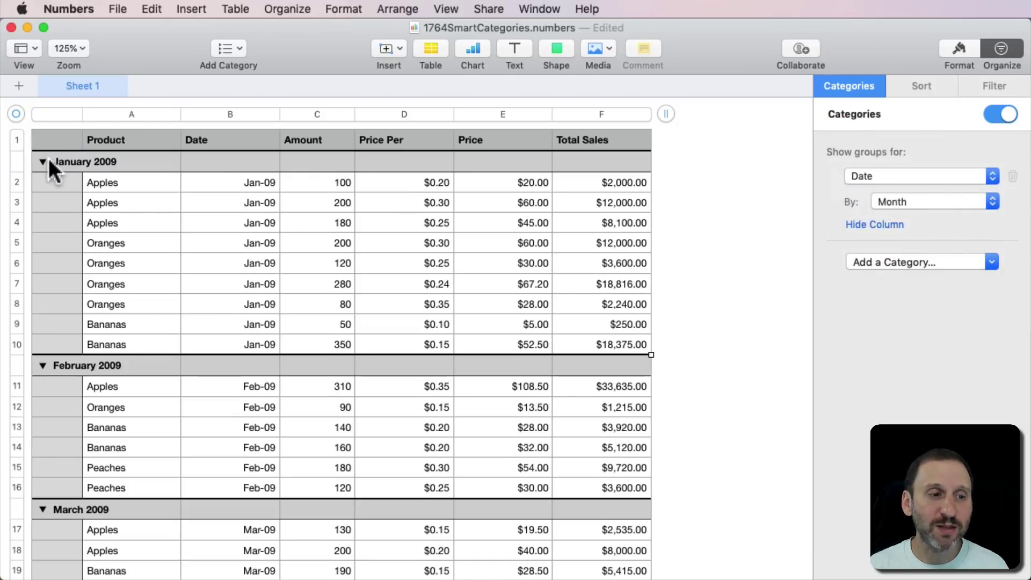
click(43, 162)
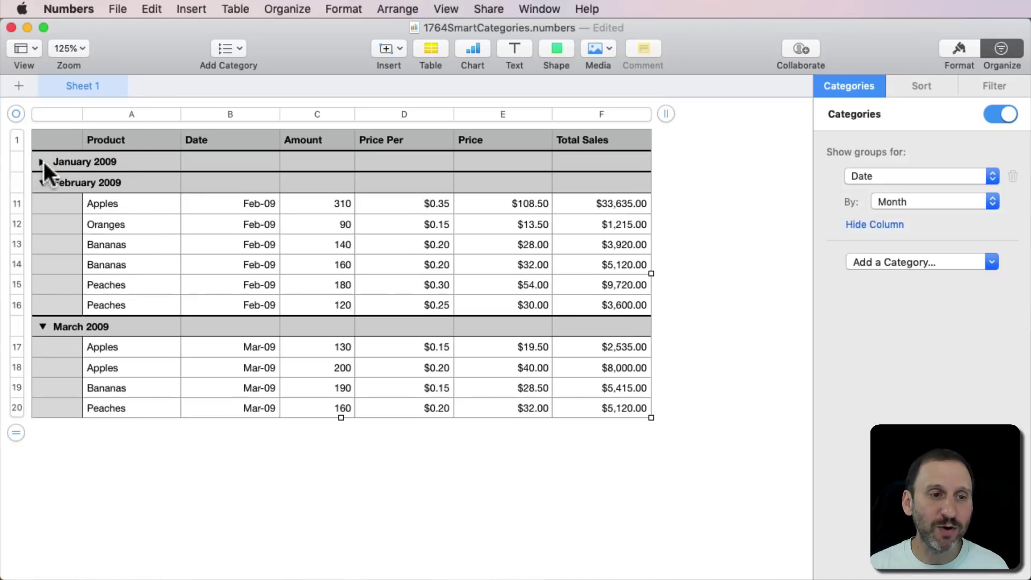
click(42, 182)
click(41, 204)
click(42, 203)
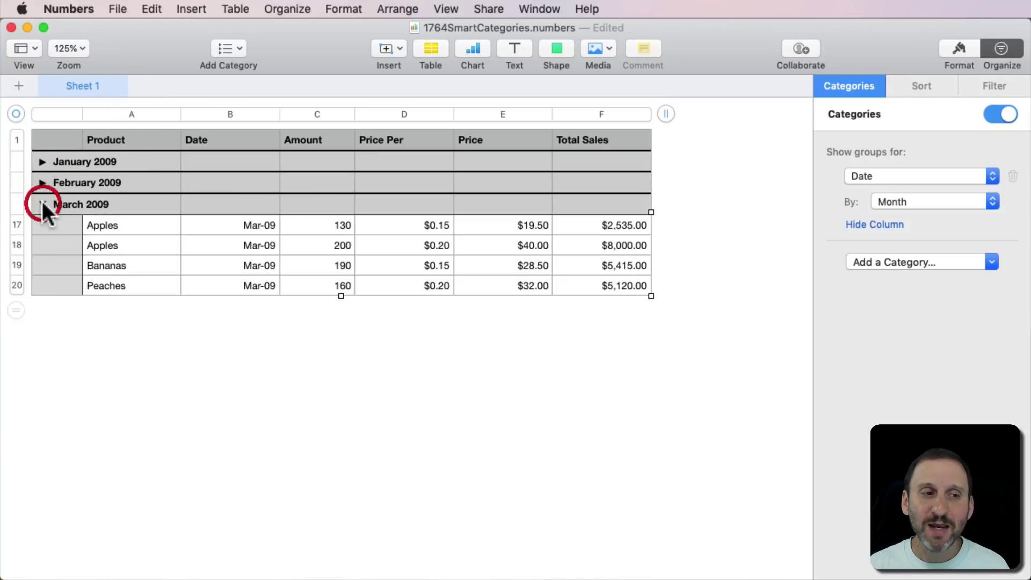
click(43, 183)
click(43, 161)
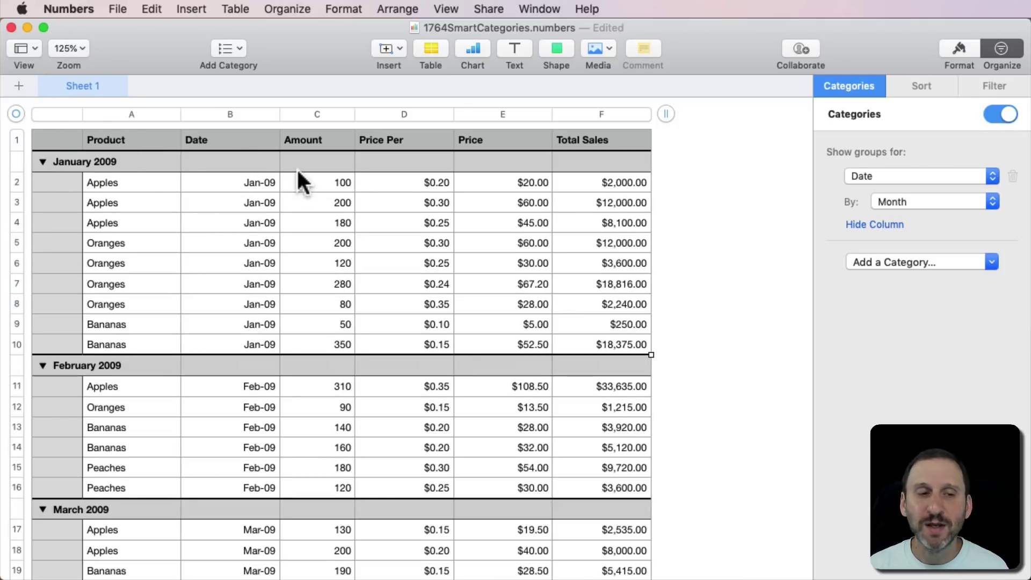
click(42, 161)
click(42, 183)
click(43, 204)
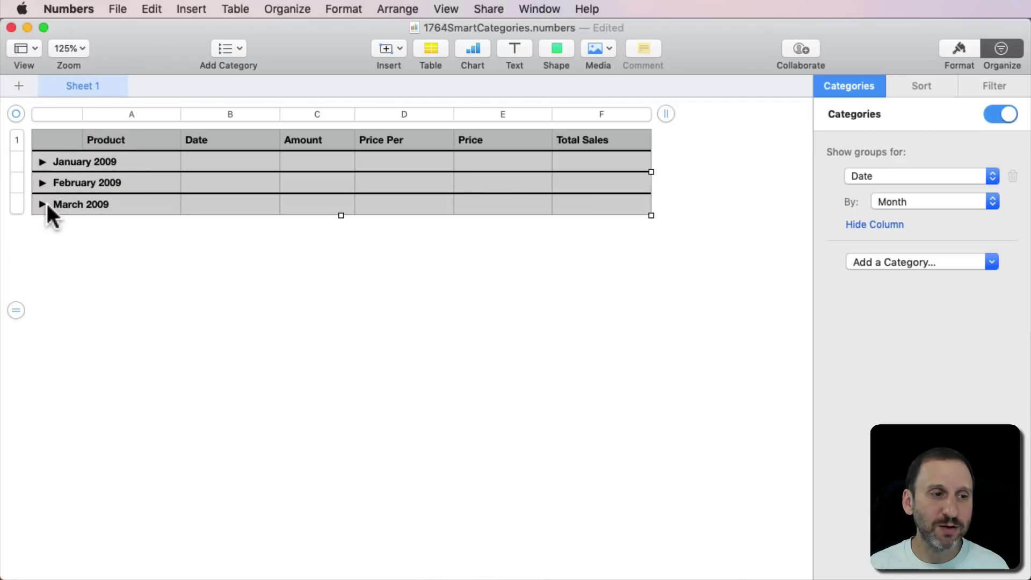
Step: Try grouping by Amount, then switch the grouping back to Product
click(911, 174)
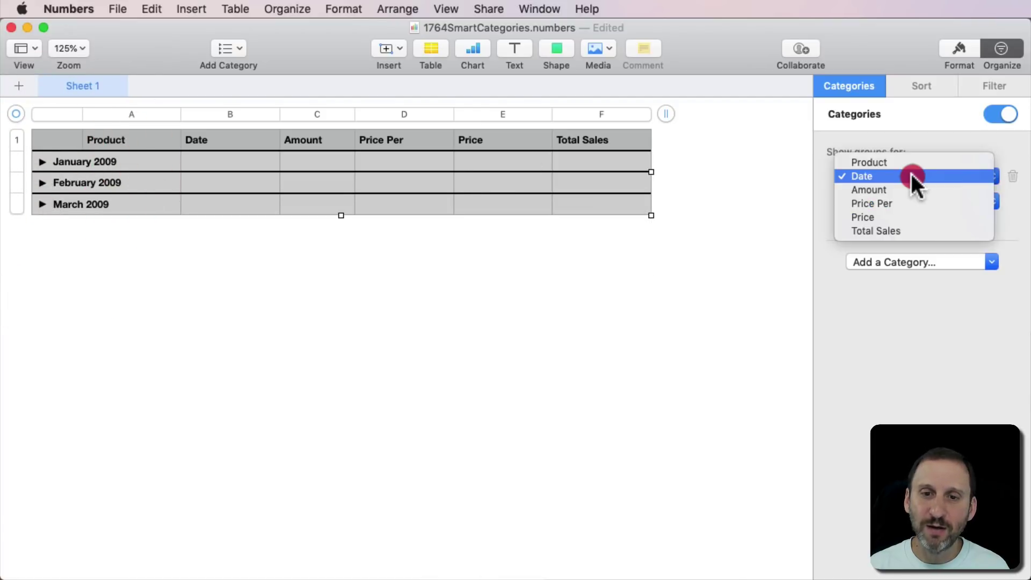
click(911, 188)
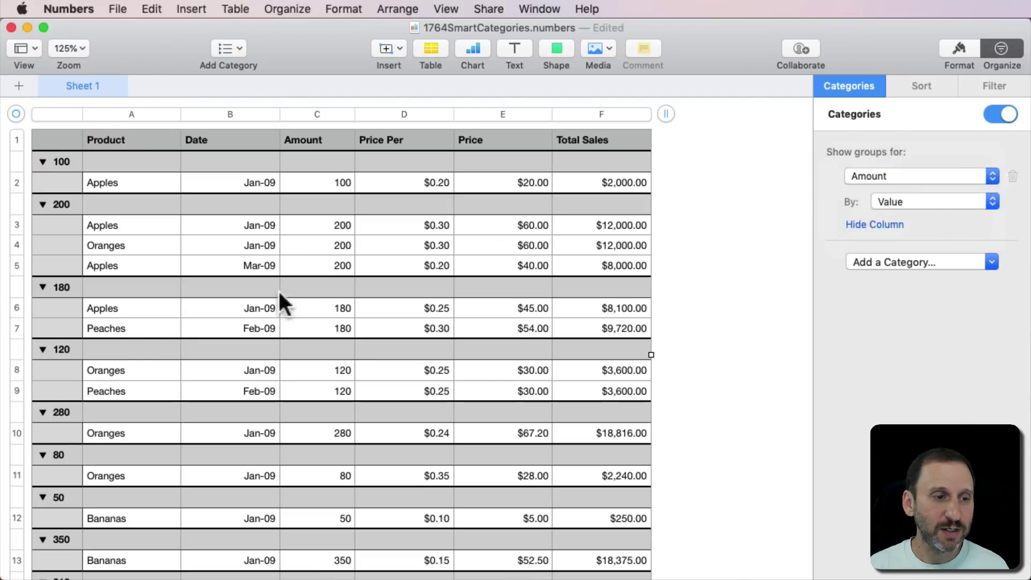
click(881, 176)
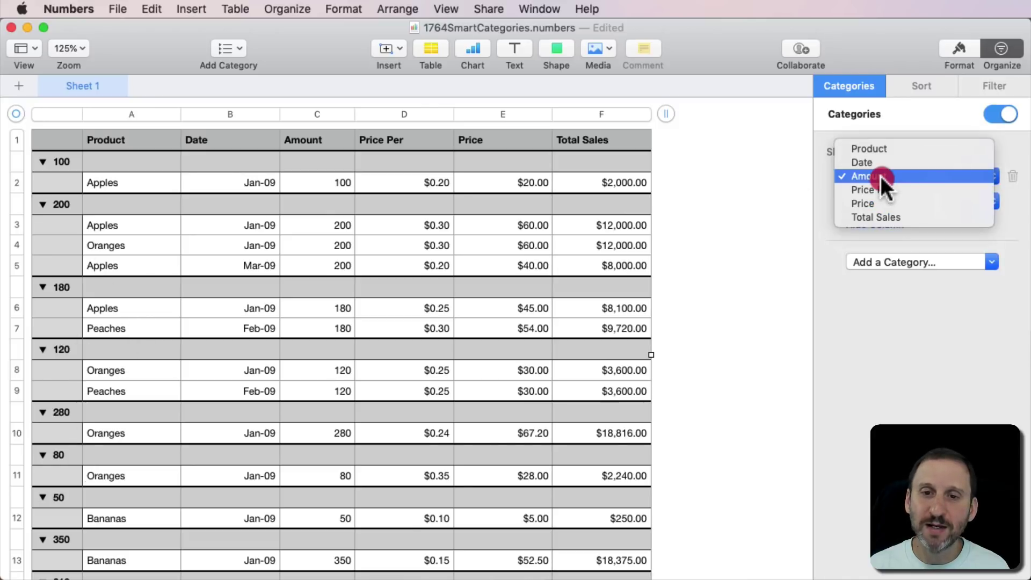
click(885, 142)
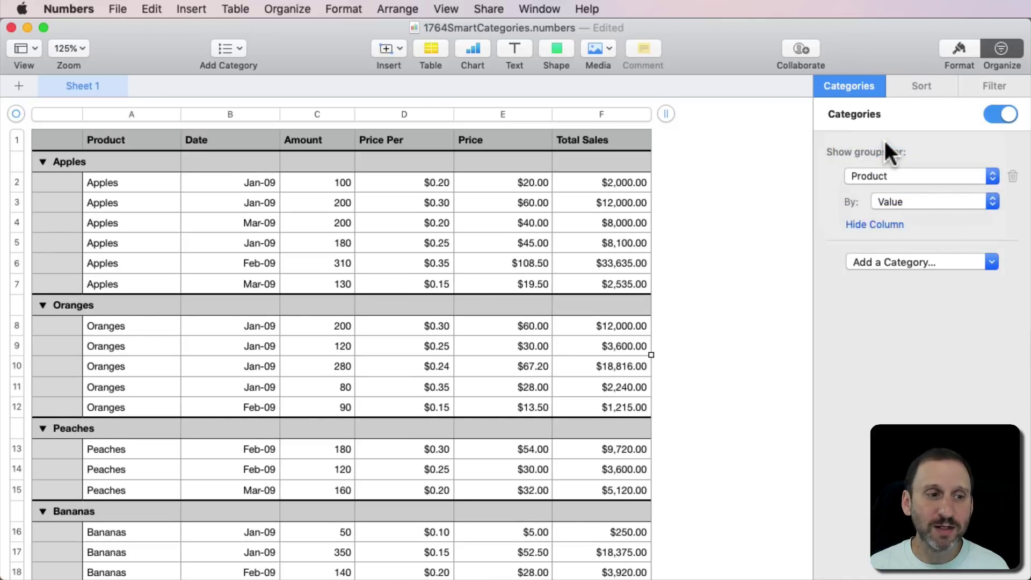
Step: Add Date as a second category, nesting month subgroups inside each product
click(934, 262)
click(928, 291)
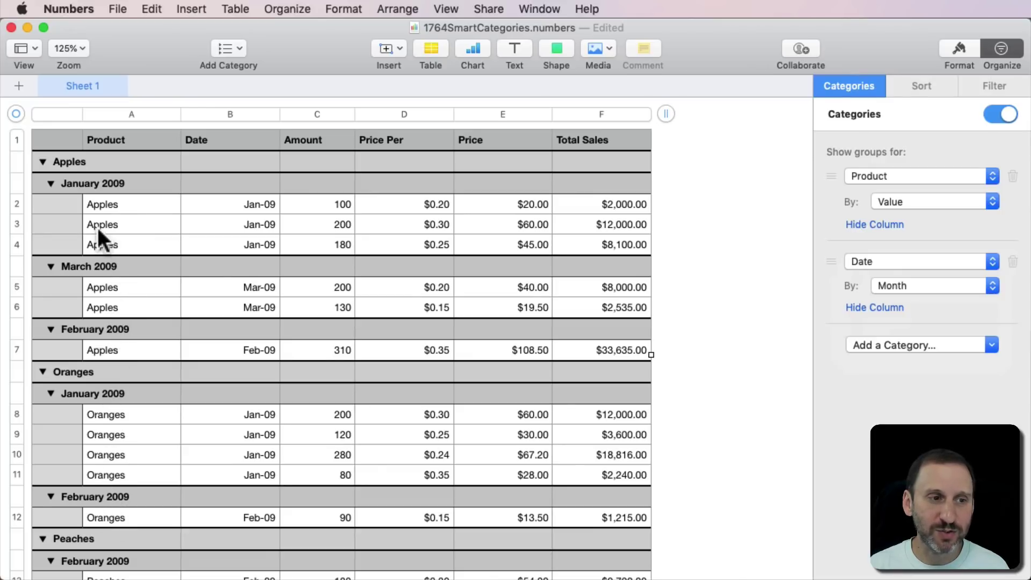
Step: Delete the Date category and collapse the Oranges, Peaches and Bananas groups
click(899, 261)
click(1012, 262)
click(1013, 262)
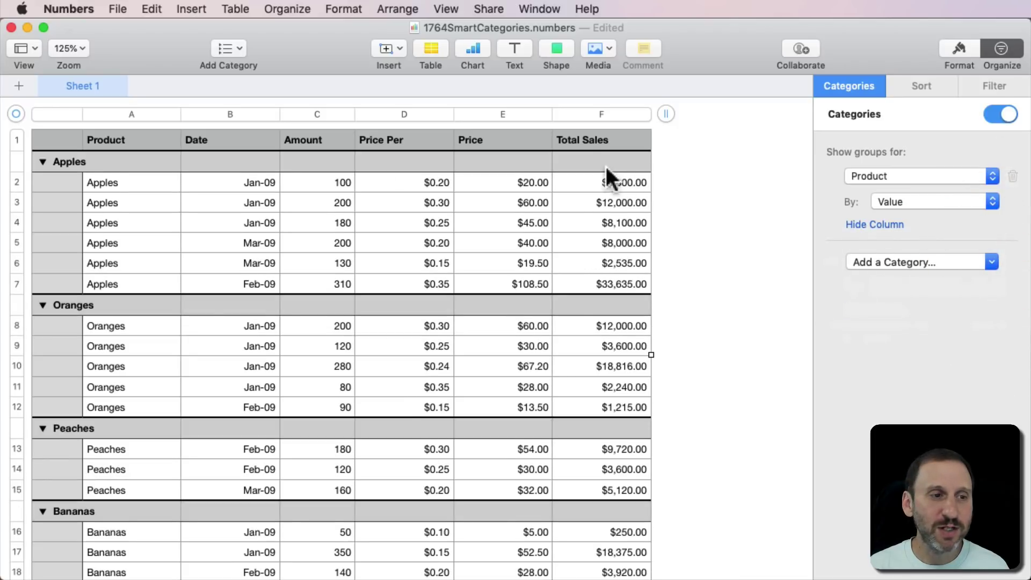
click(43, 305)
click(43, 326)
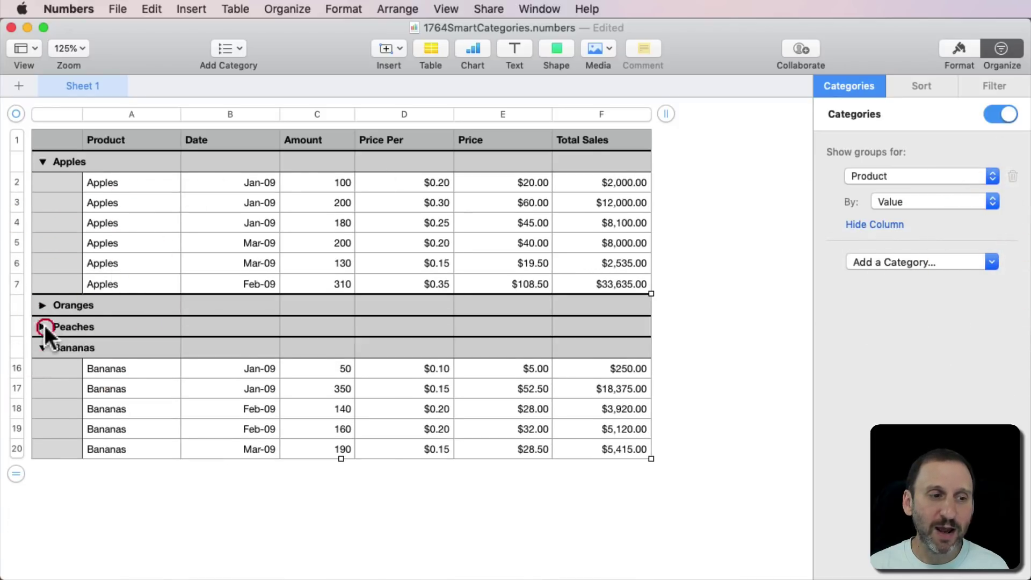
click(43, 347)
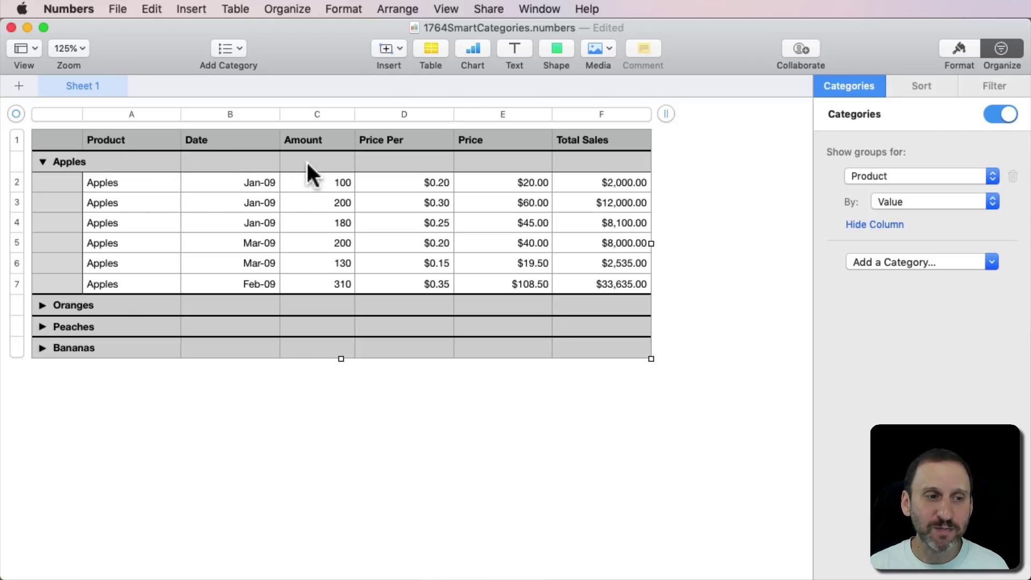
Step: Try Count, then show Amount subtotals in the group rows: Apples 1120, Oranges 770, Peaches 460, Bananas 890
click(325, 161)
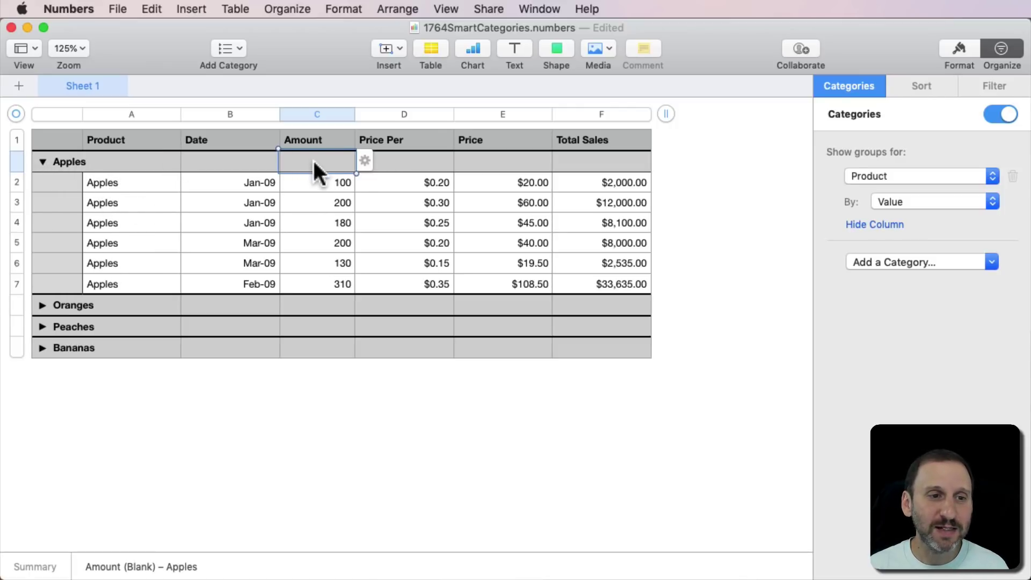
click(362, 162)
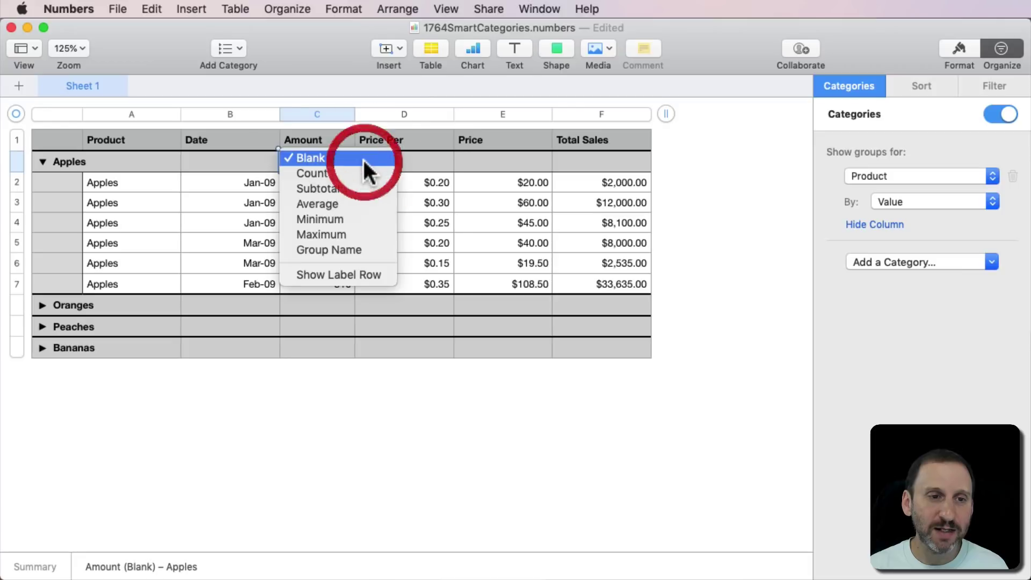
click(331, 173)
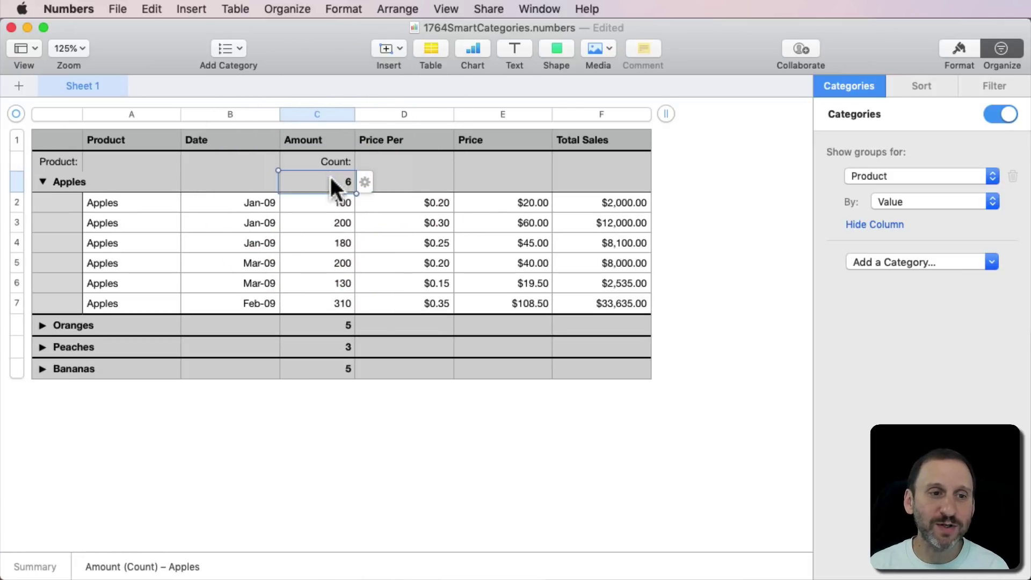
click(365, 182)
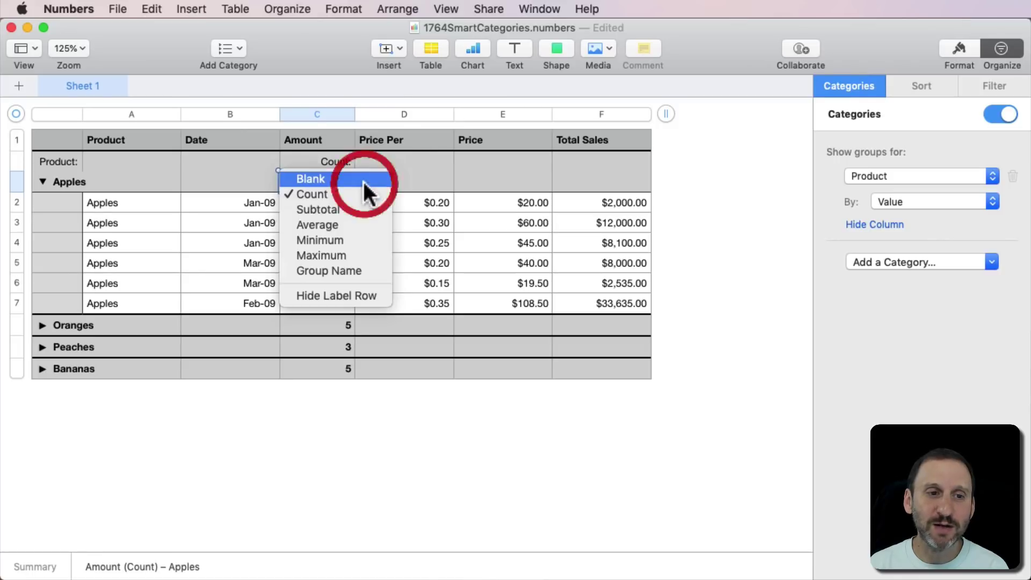
click(335, 207)
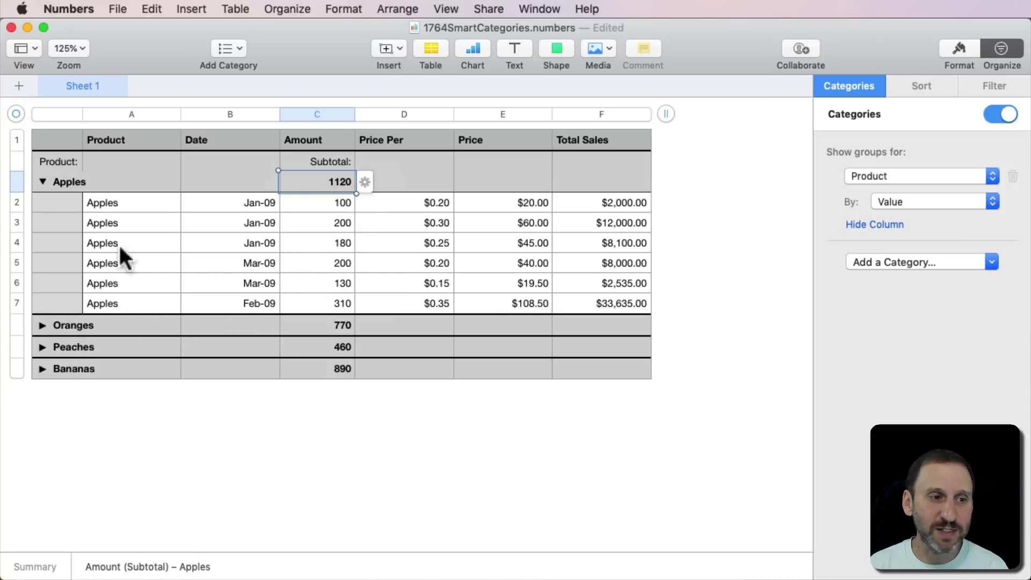
click(43, 181)
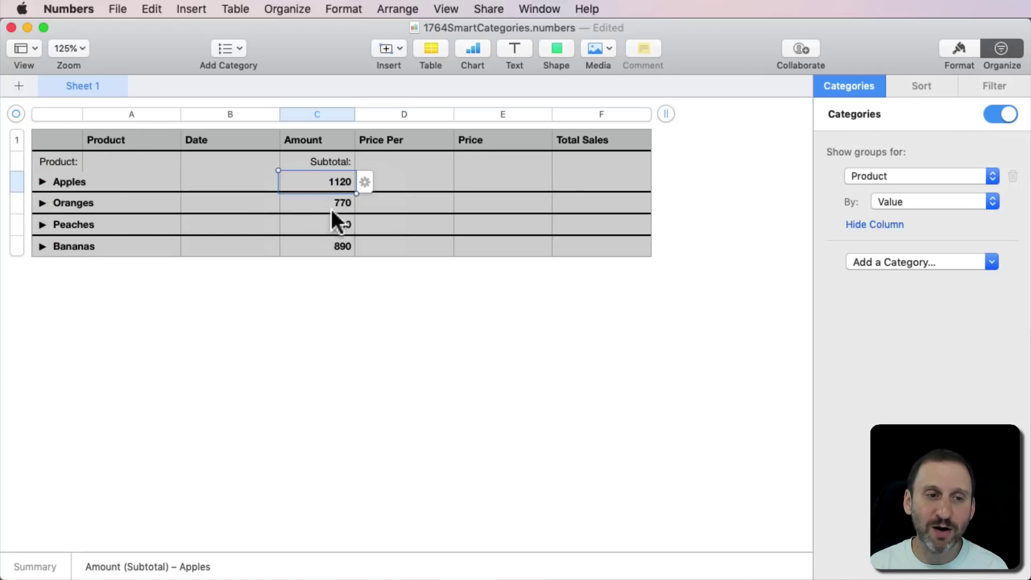
click(43, 223)
click(43, 224)
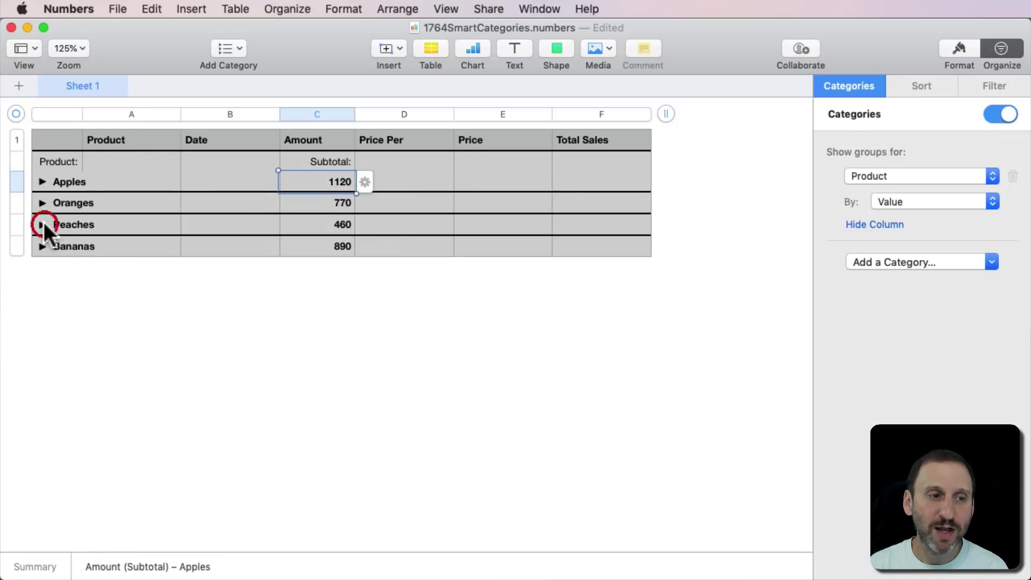
Step: Set the group-row summaries to Price Per Average, Total Sales Subtotal and Price Maximum
click(43, 181)
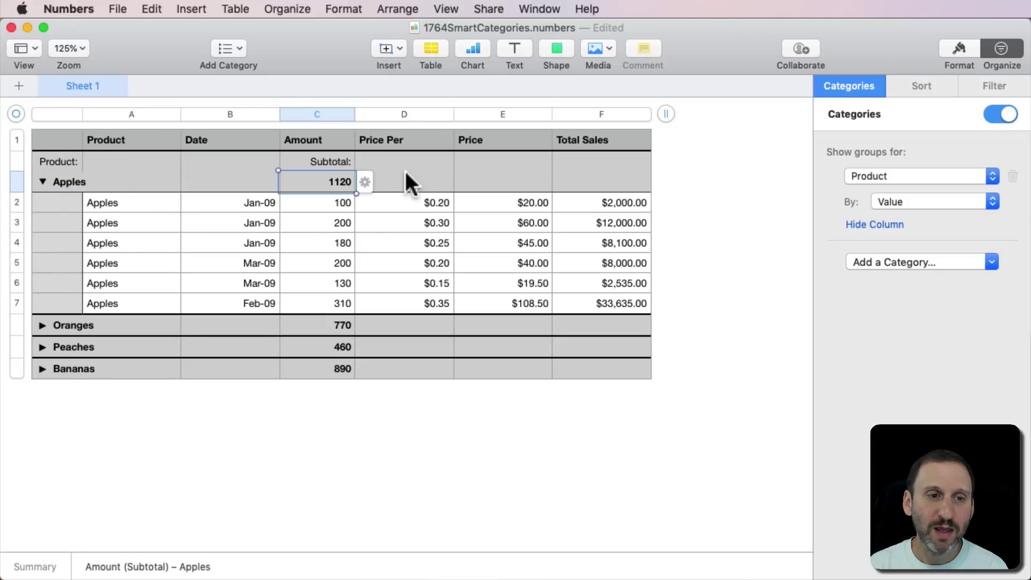
click(449, 180)
click(465, 182)
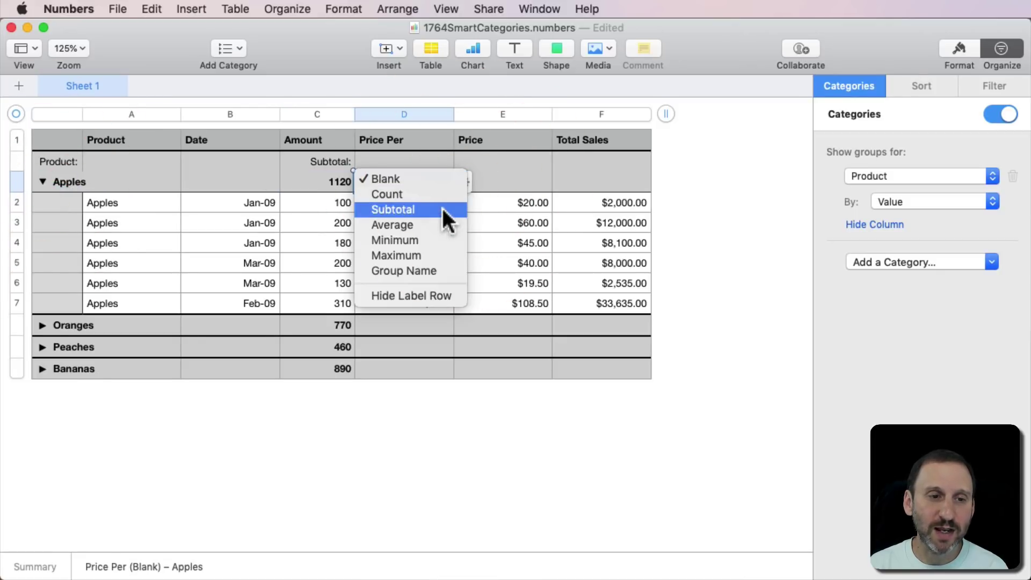
click(430, 224)
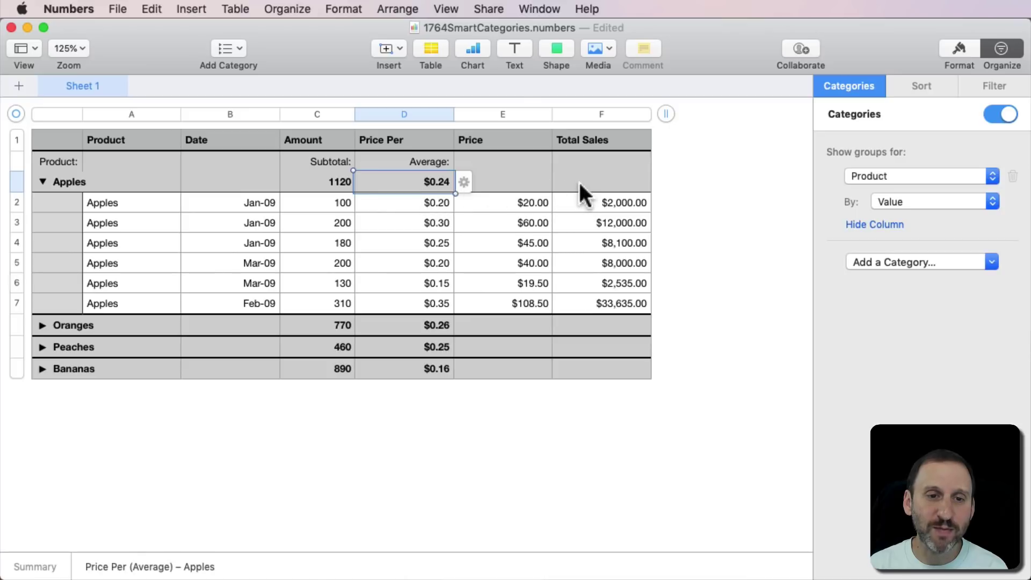
click(623, 185)
click(655, 176)
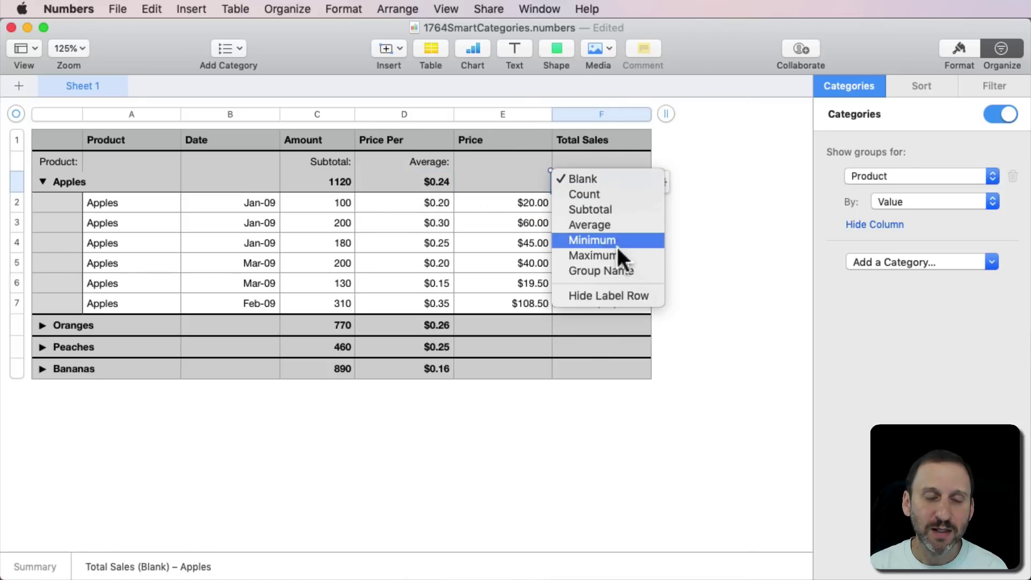
click(597, 209)
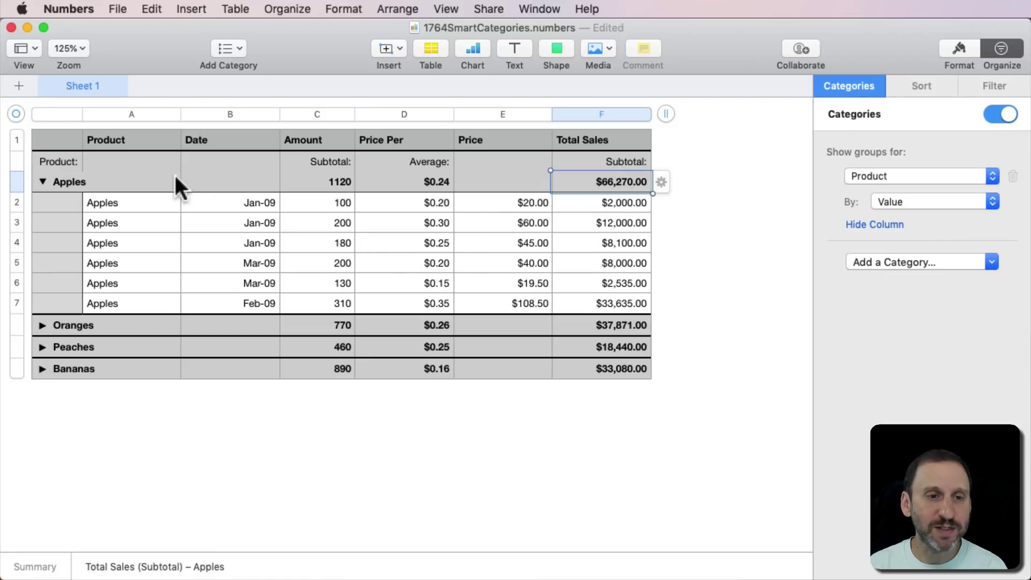
click(502, 182)
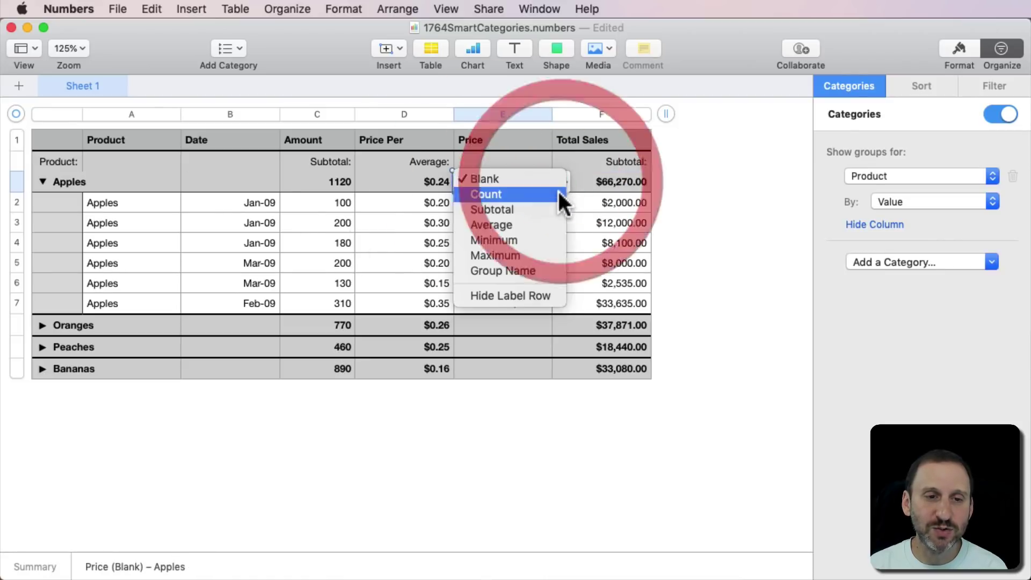
click(517, 255)
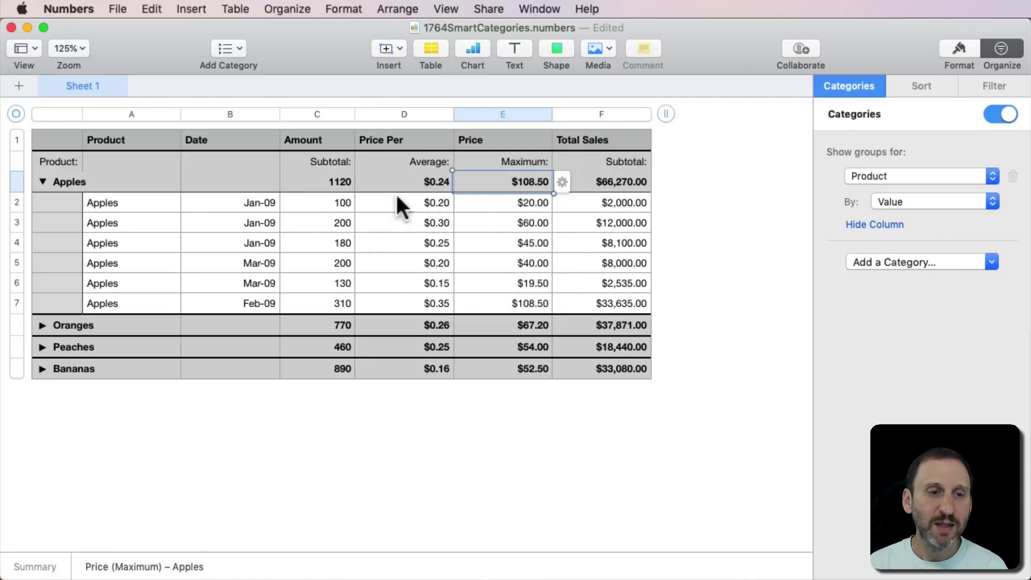
click(42, 182)
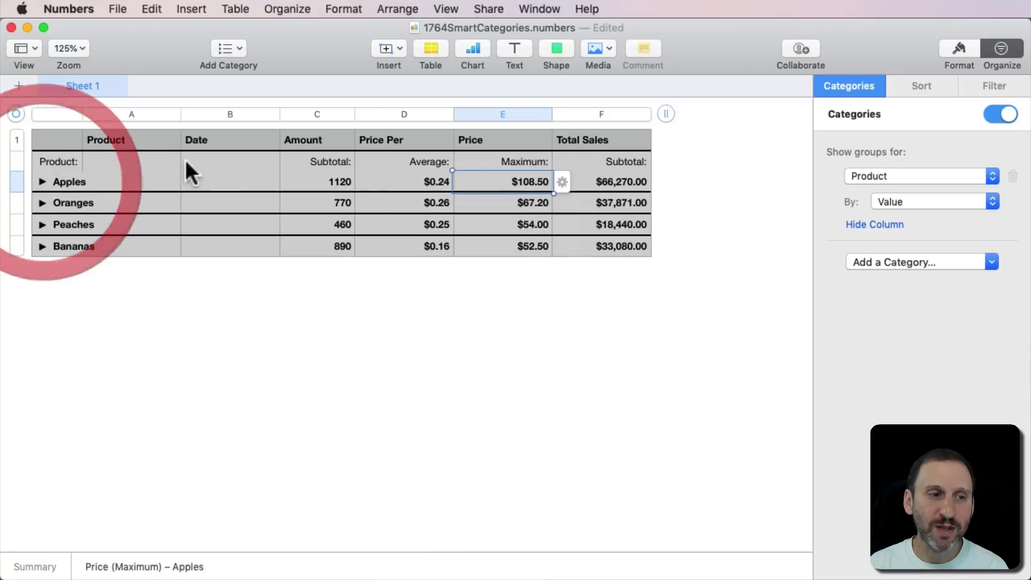
Step: Add Date as a second grouping category nested under Product
click(41, 203)
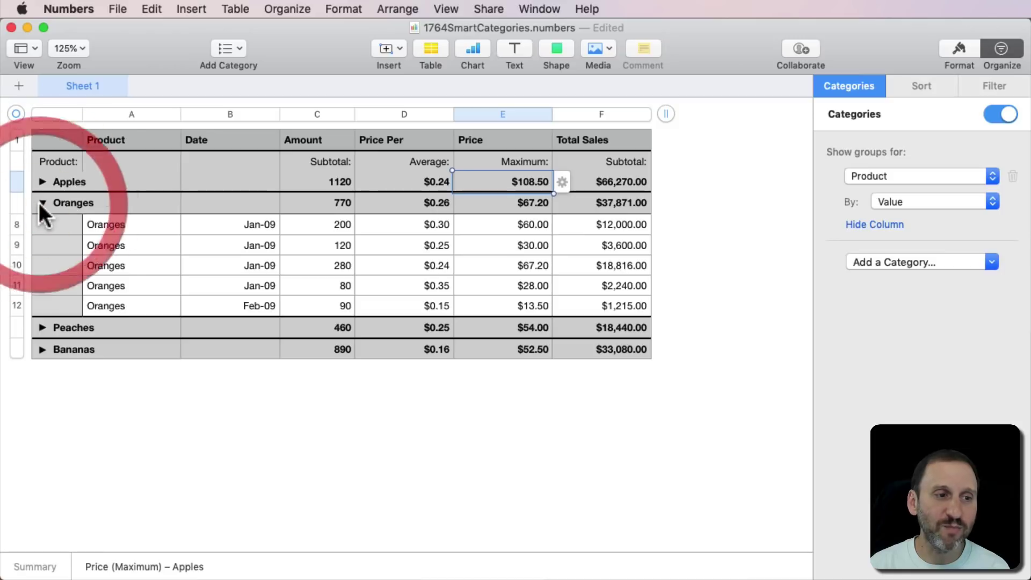
click(40, 202)
click(927, 263)
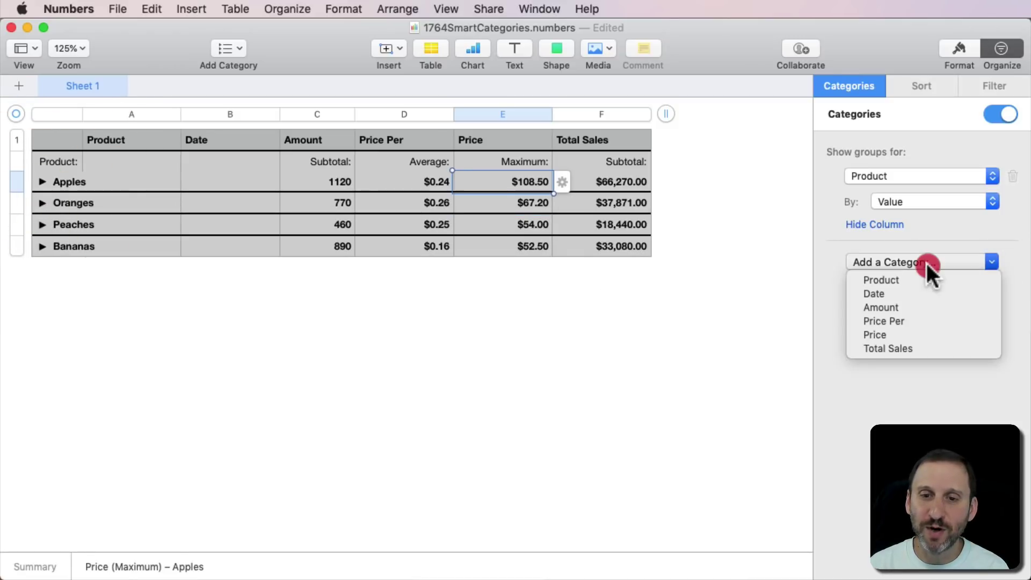
click(920, 293)
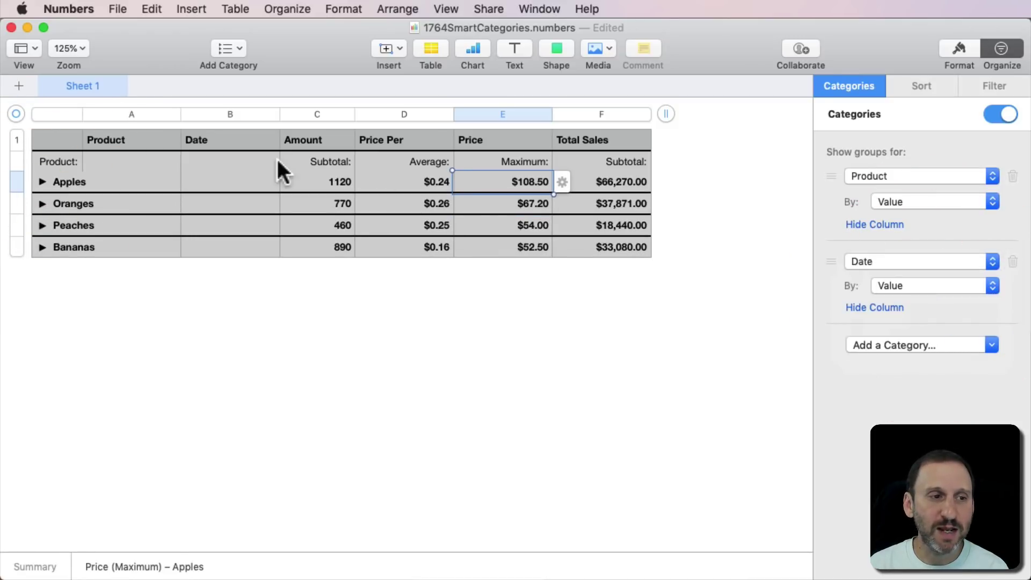
Step: Set the Jan-09 date subgroup's Amount summary to Subtotal, so each date subgroup shows its Amount subtotal
click(42, 183)
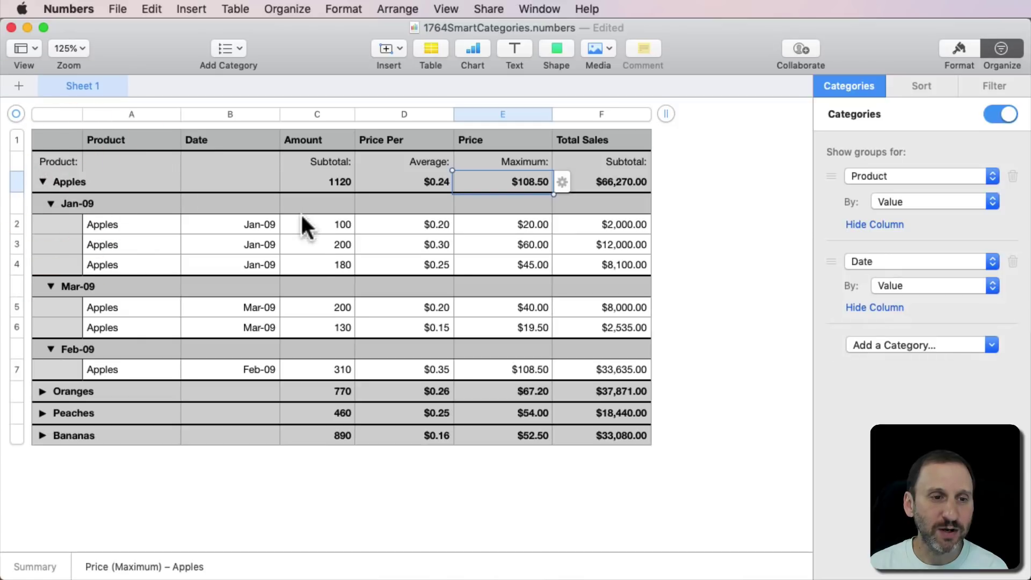
click(334, 203)
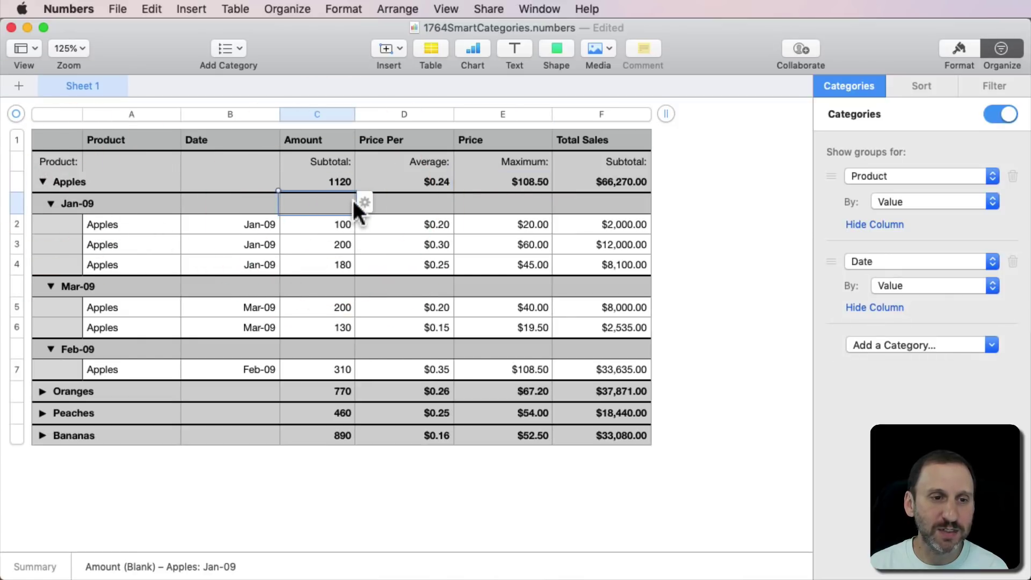
click(362, 202)
click(343, 229)
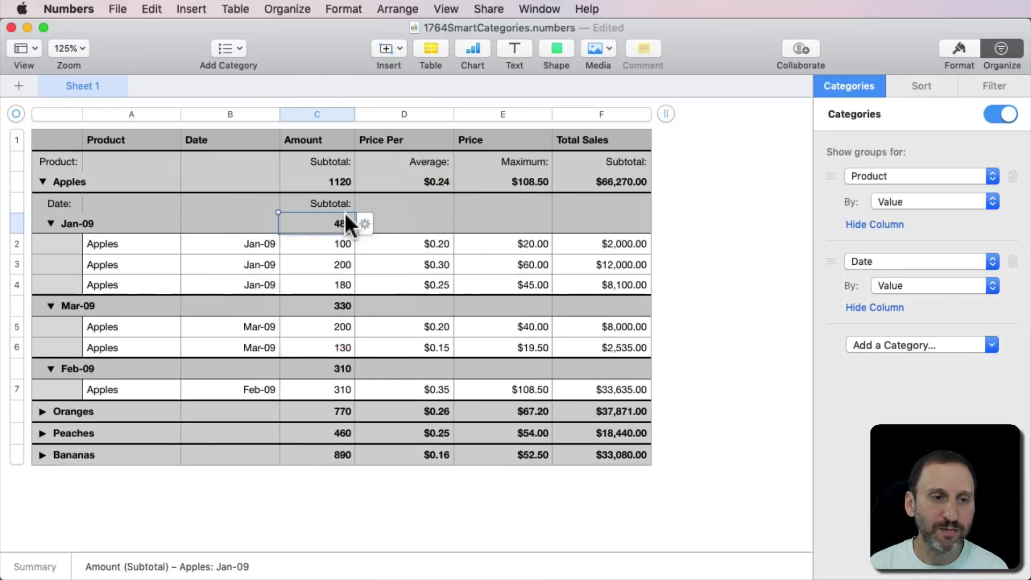
click(51, 223)
Step: Collapse the Apples group so only its summary row remains visible
click(43, 181)
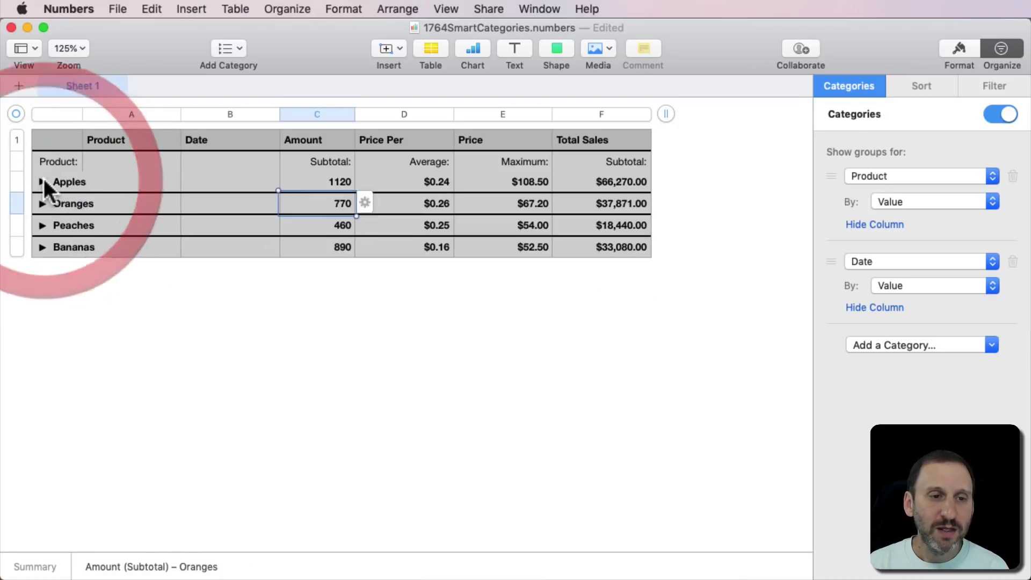